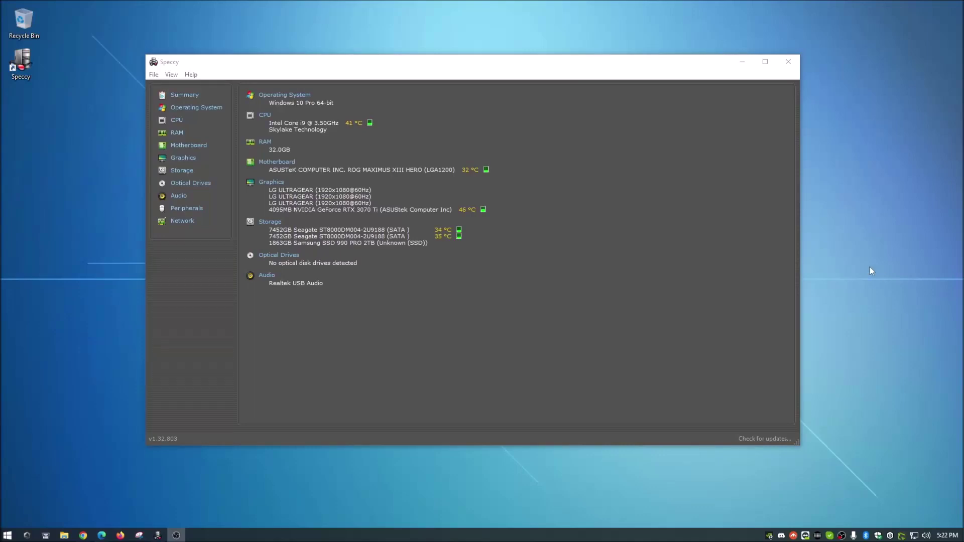
# Step: Reposition the Speccy window, then start saving a snapshot and cancel it
pyautogui.moveTo(253, 64); pyautogui.dragTo(249, 58)
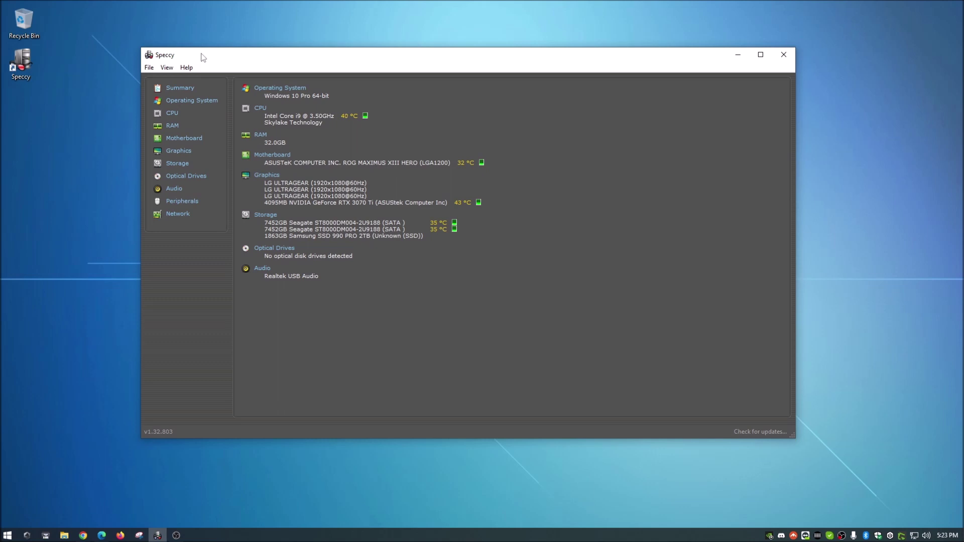
pyautogui.moveTo(224, 55); pyautogui.dragTo(242, 60)
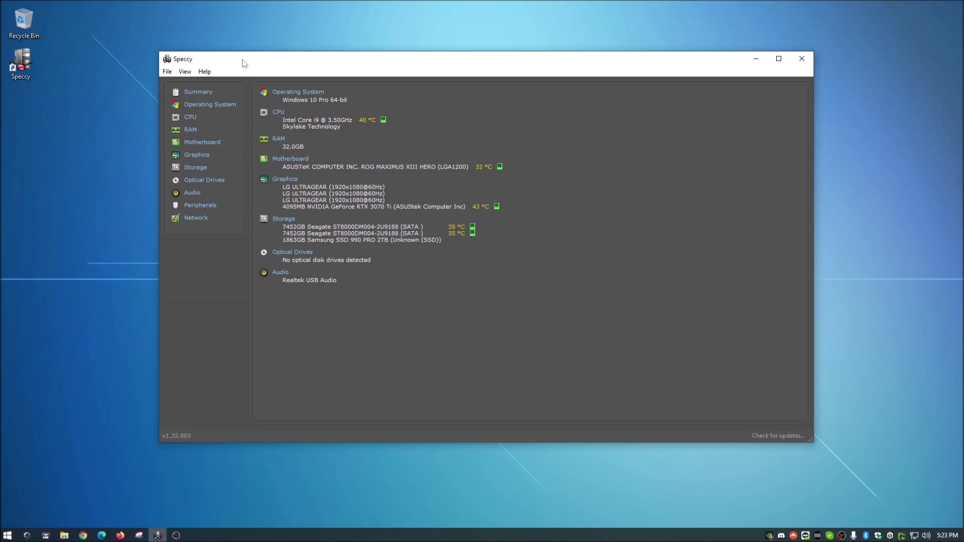
pyautogui.moveTo(263, 59); pyautogui.dragTo(263, 52)
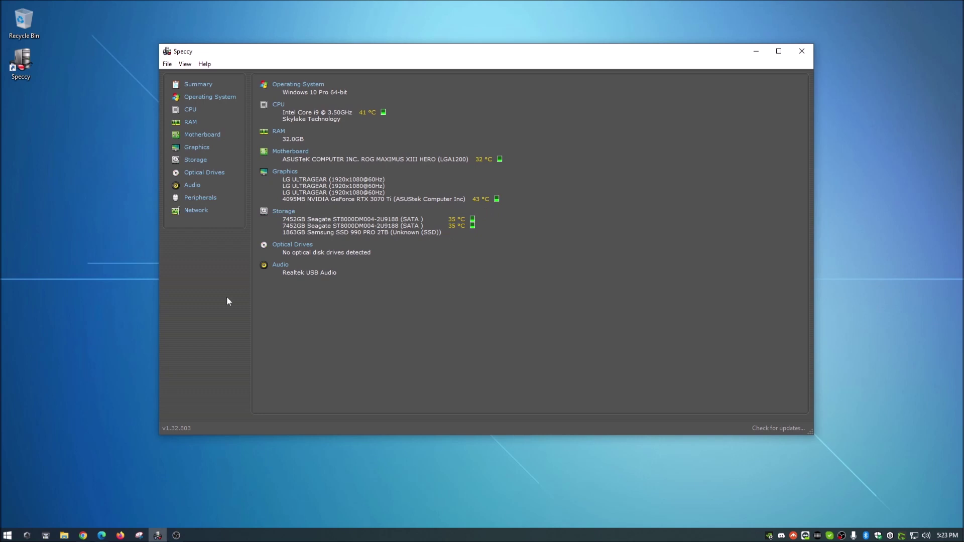
pyautogui.click(168, 64)
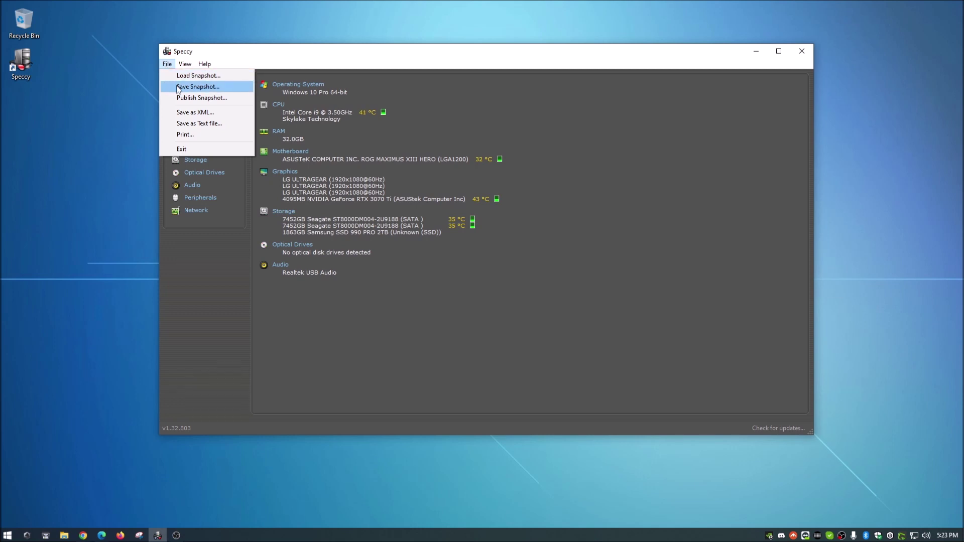
pyautogui.click(177, 88)
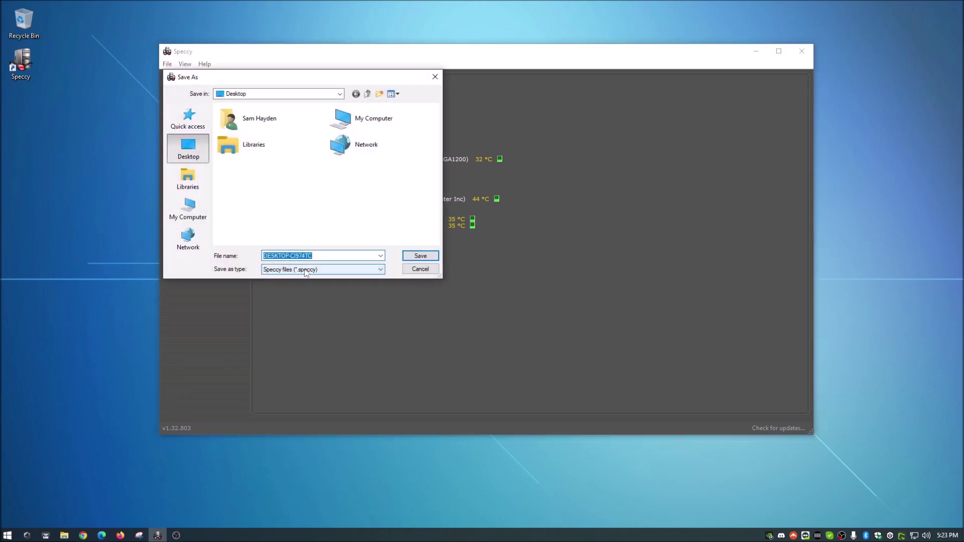
pyautogui.click(414, 269)
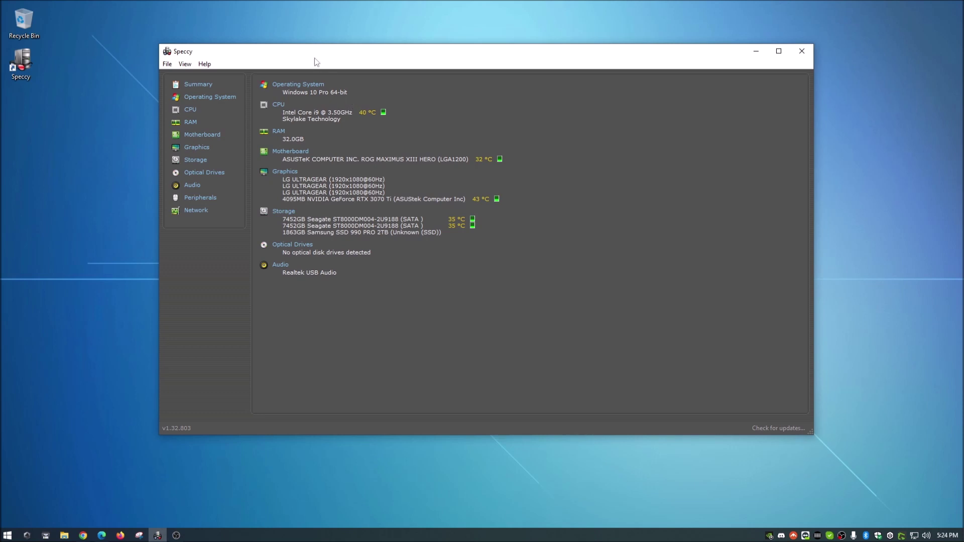
# Step: Start File > Save as Text file, cancel it, and bring the File menu back up
pyautogui.moveTo(299, 54); pyautogui.dragTo(304, 53)
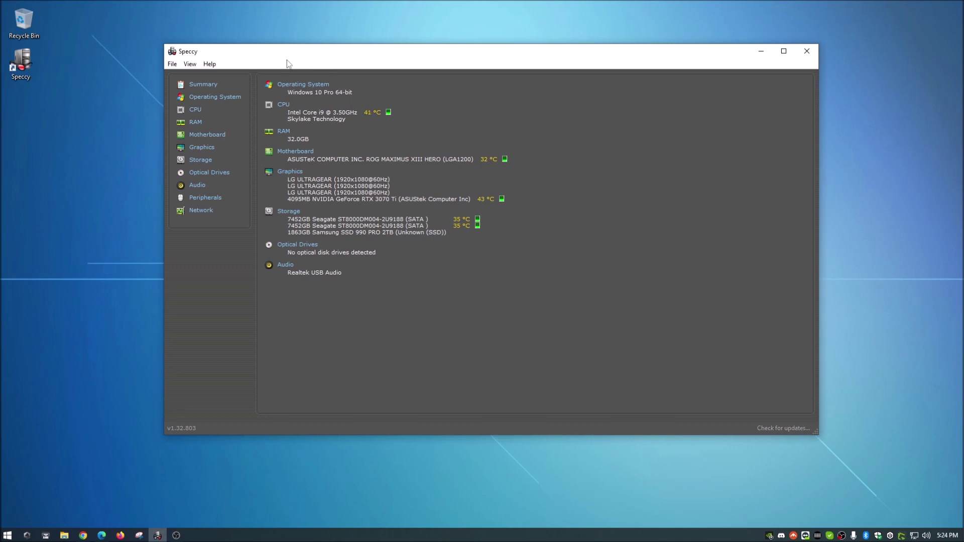
pyautogui.click(172, 64)
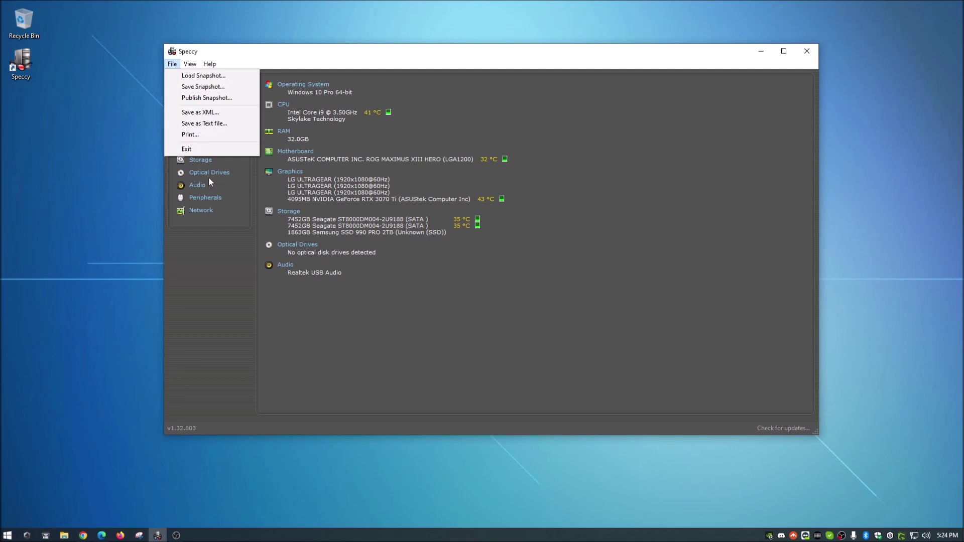
pyautogui.click(203, 123)
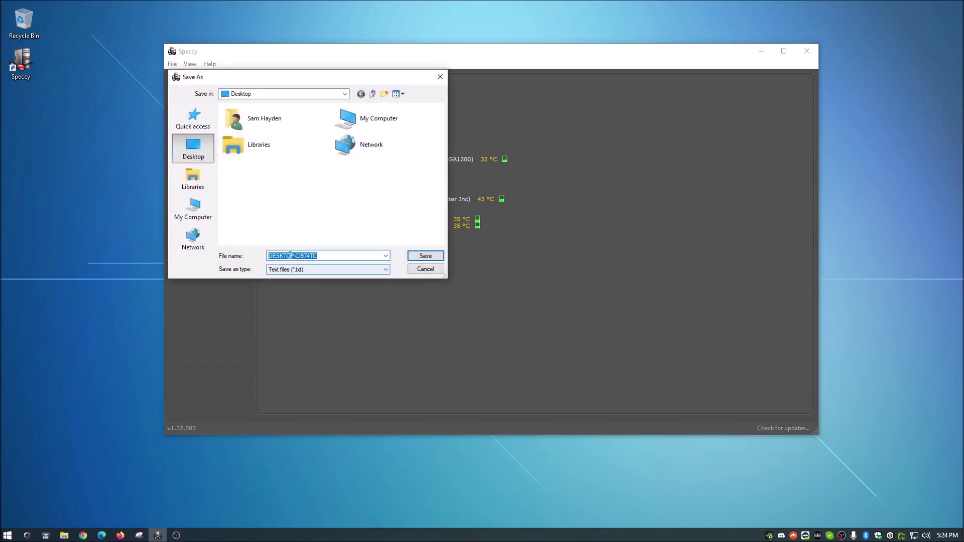
pyautogui.click(421, 271)
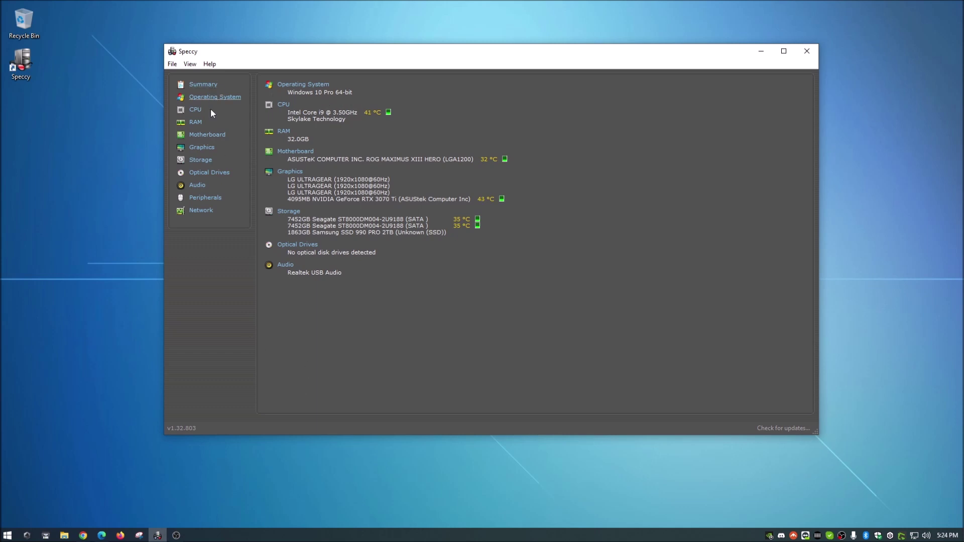
pyautogui.click(172, 65)
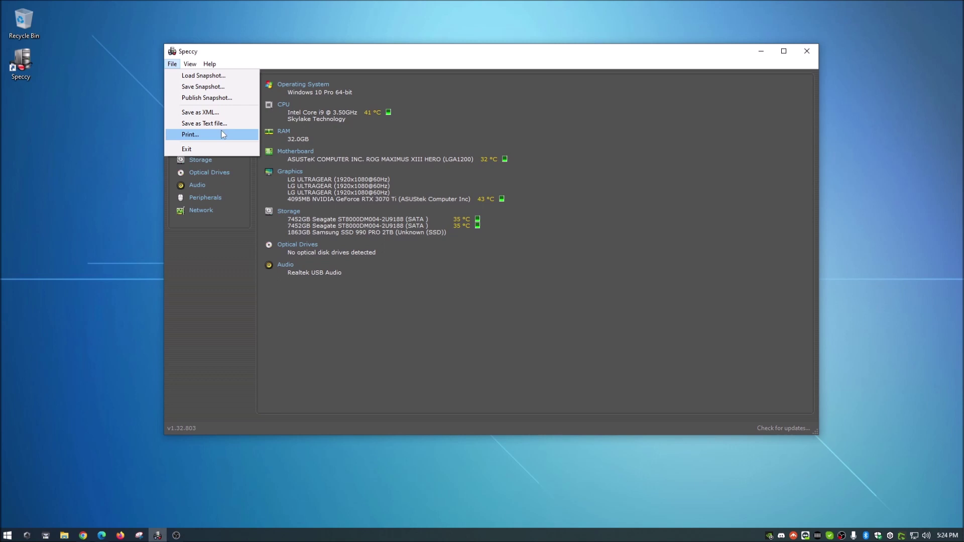
# Step: Browse the View menu's Sections submenu, dismiss it, and reopen the View menu
pyautogui.moveTo(191, 65)
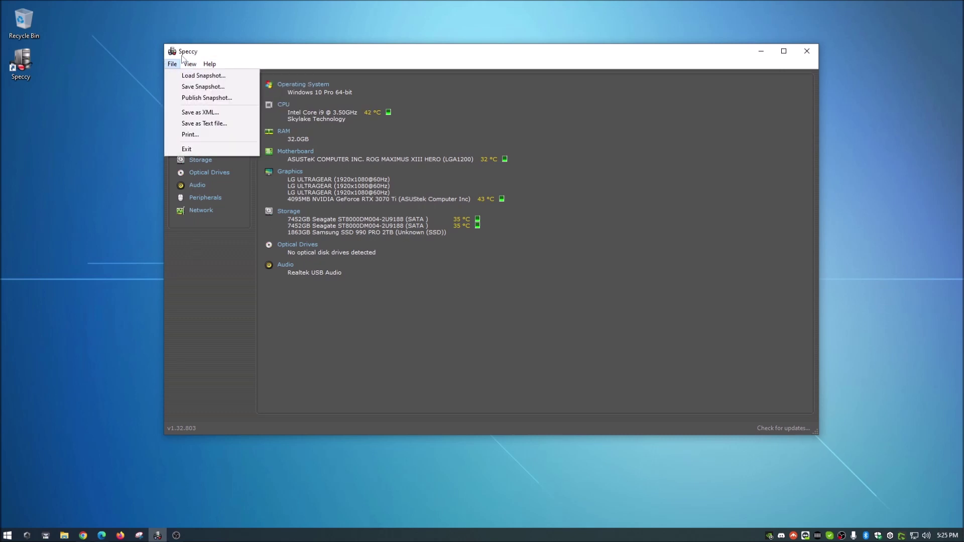
pyautogui.moveTo(202, 87)
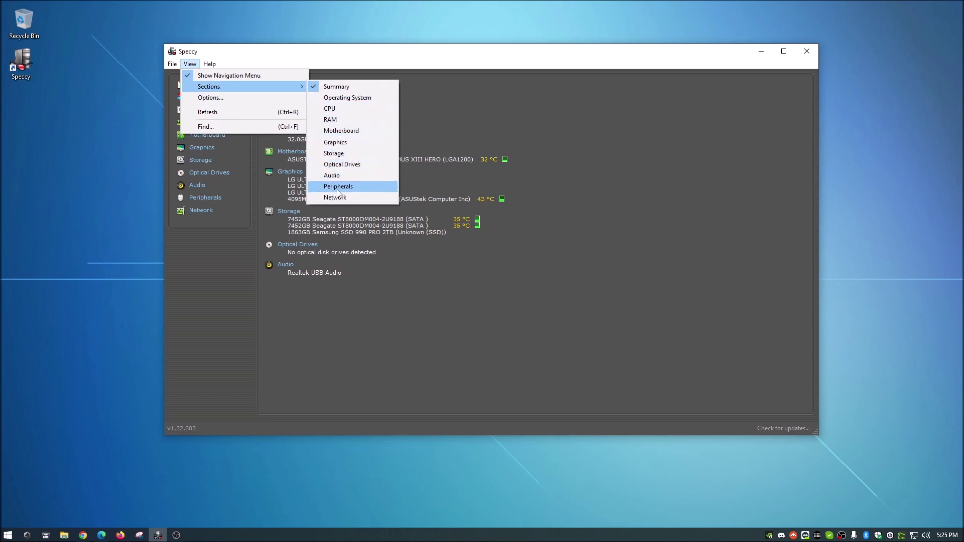
pyautogui.click(209, 291)
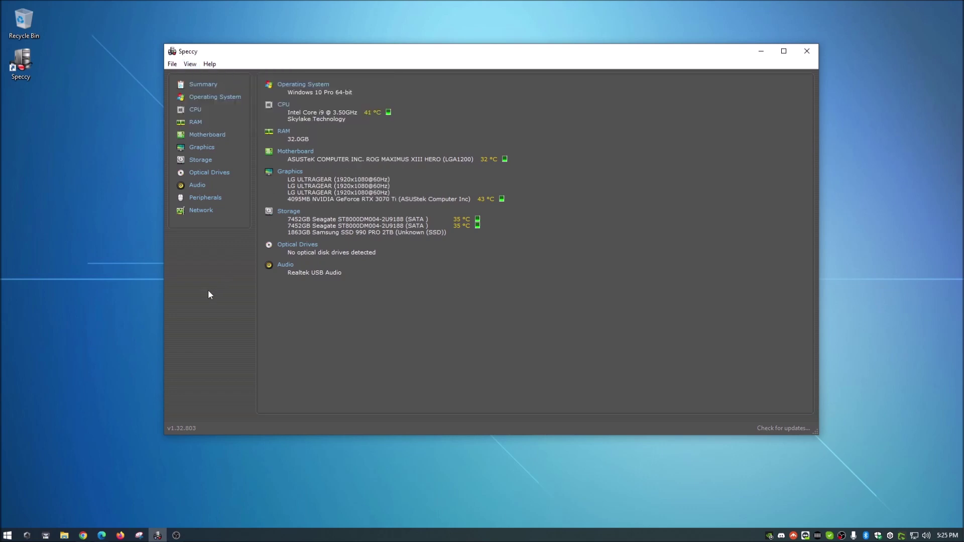
pyautogui.click(188, 63)
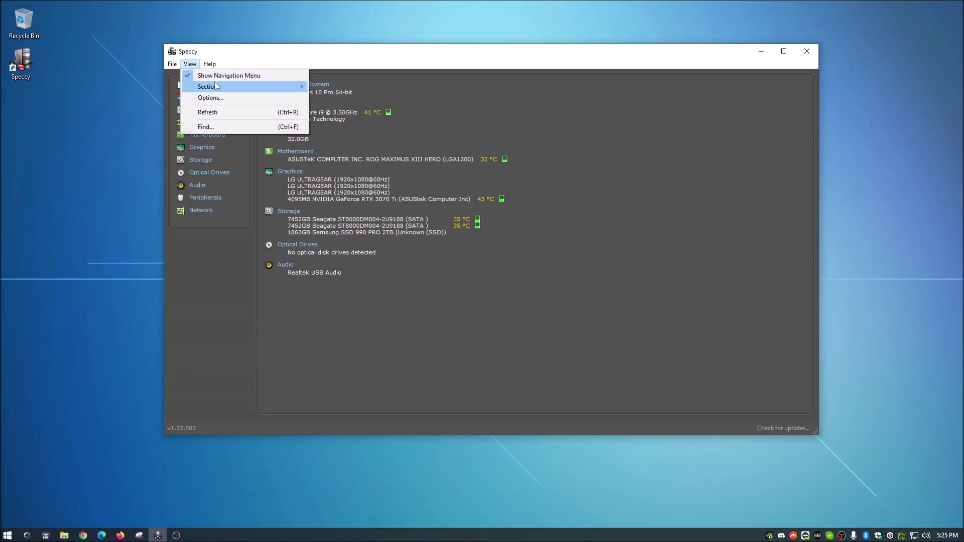
# Step: In Options, set temperatures to Imperial (°F), review System Tray and Privacy, and confirm
pyautogui.click(239, 98)
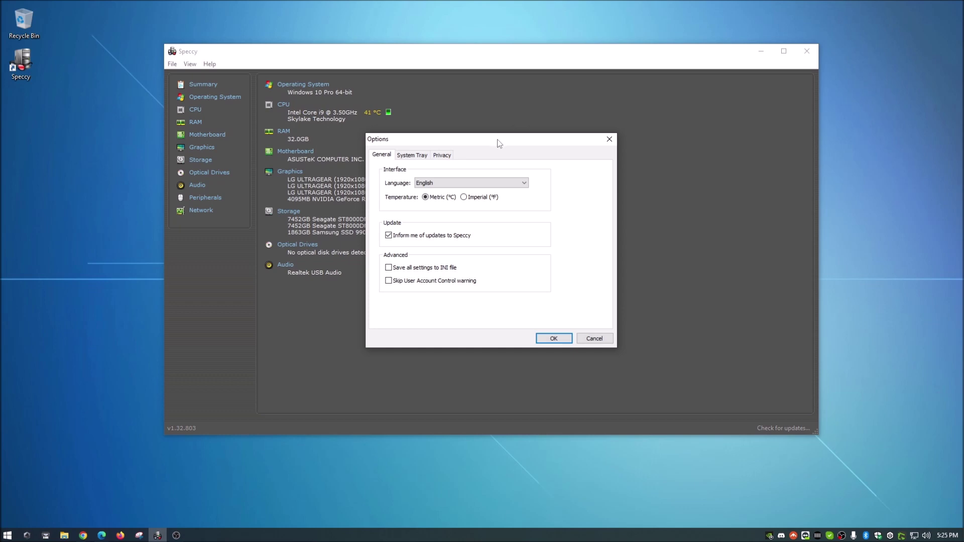
pyautogui.moveTo(497, 140); pyautogui.dragTo(448, 176)
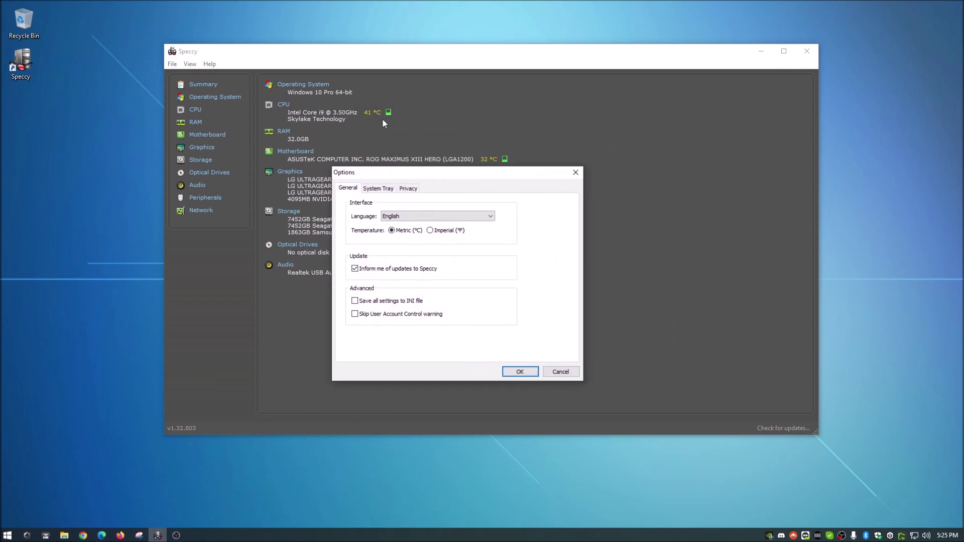
pyautogui.click(429, 231)
pyautogui.moveTo(442, 173); pyautogui.dragTo(444, 171)
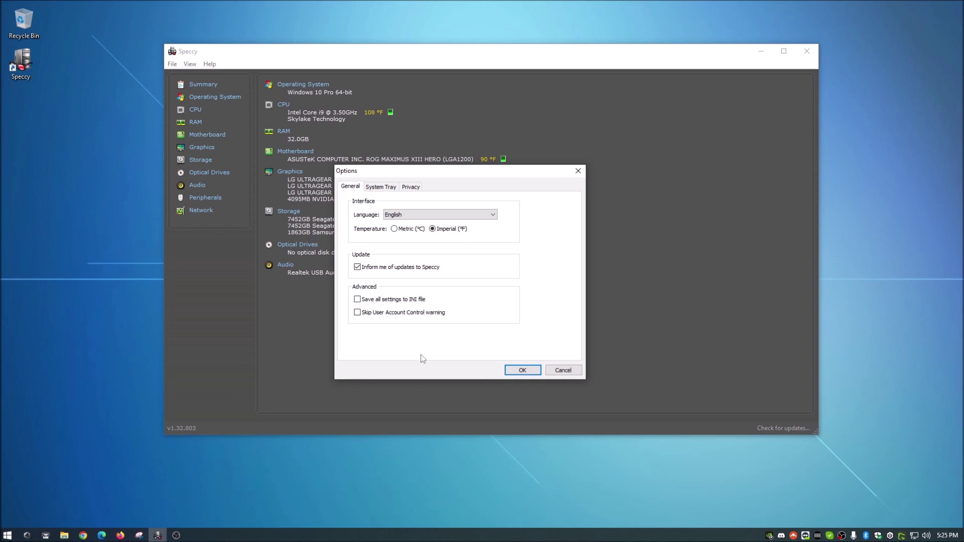
pyautogui.click(383, 187)
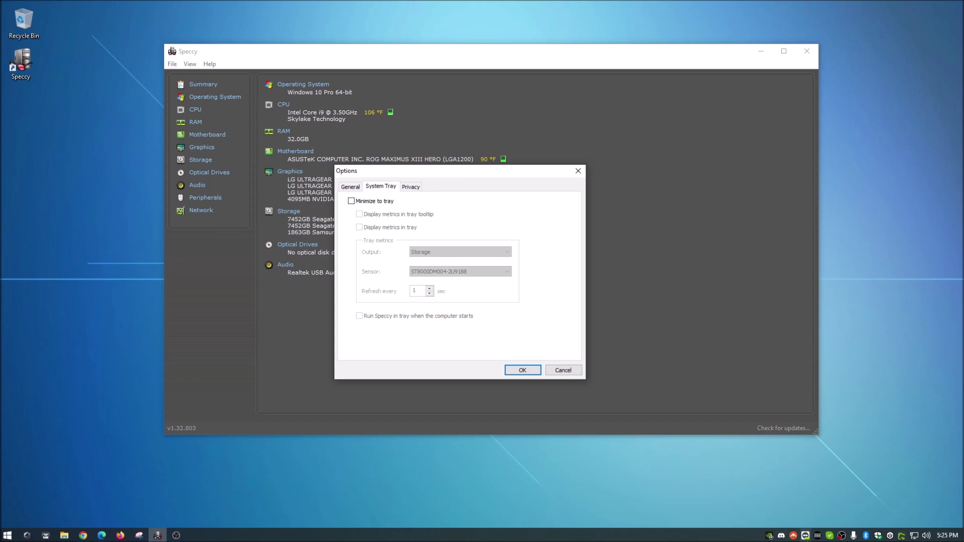
pyautogui.click(409, 188)
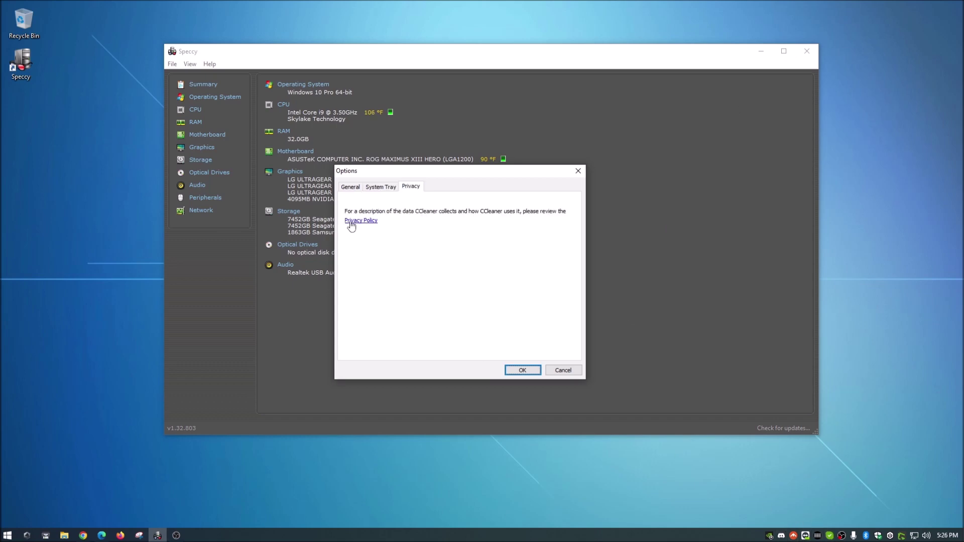
pyautogui.click(351, 189)
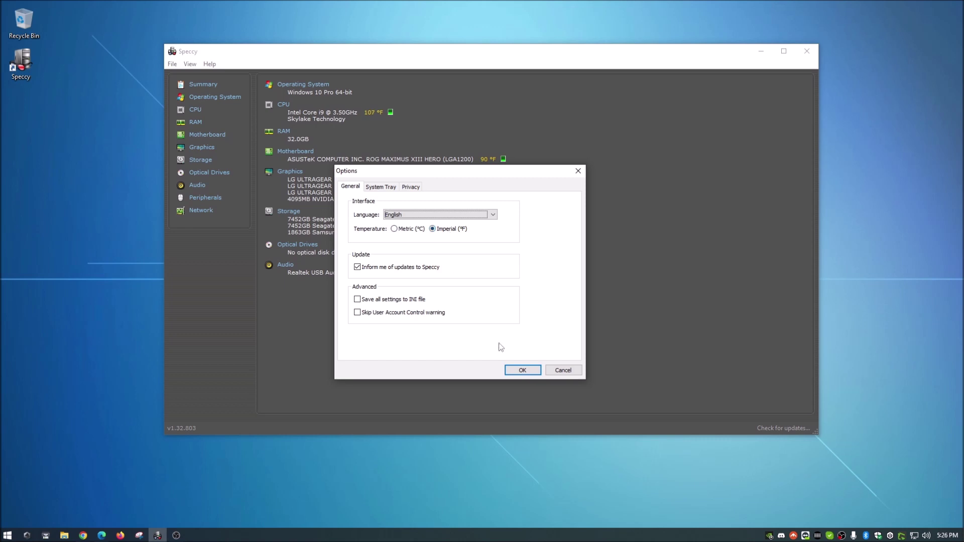
pyautogui.click(521, 371)
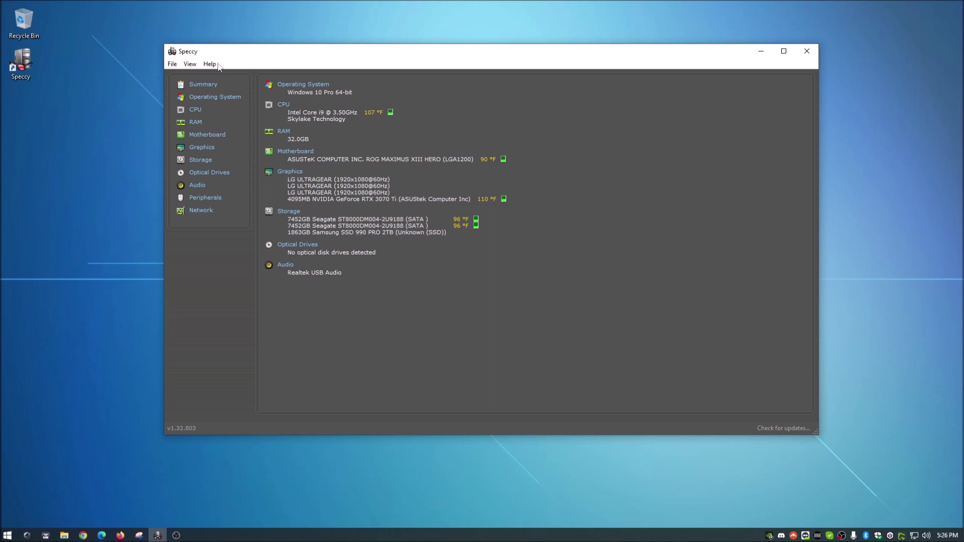
pyautogui.click(210, 64)
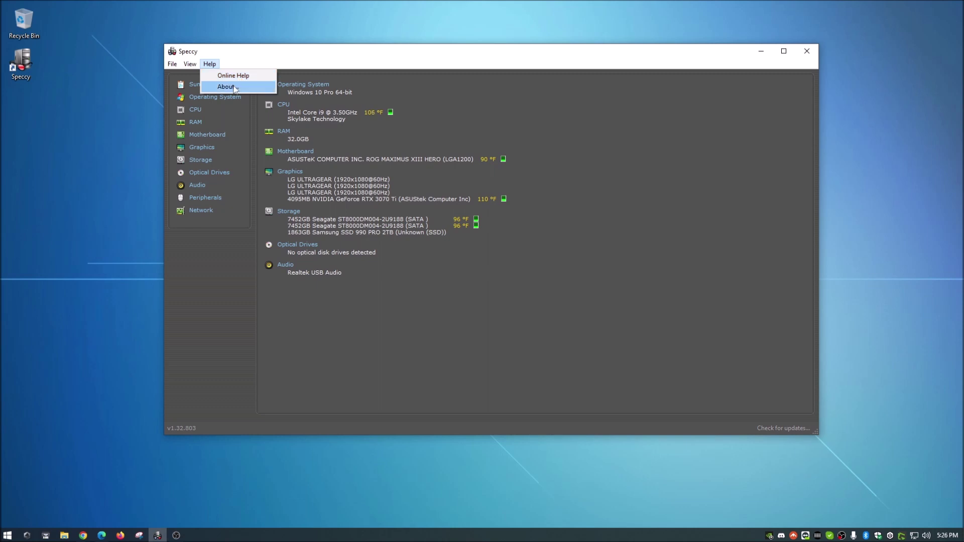
pyautogui.click(227, 87)
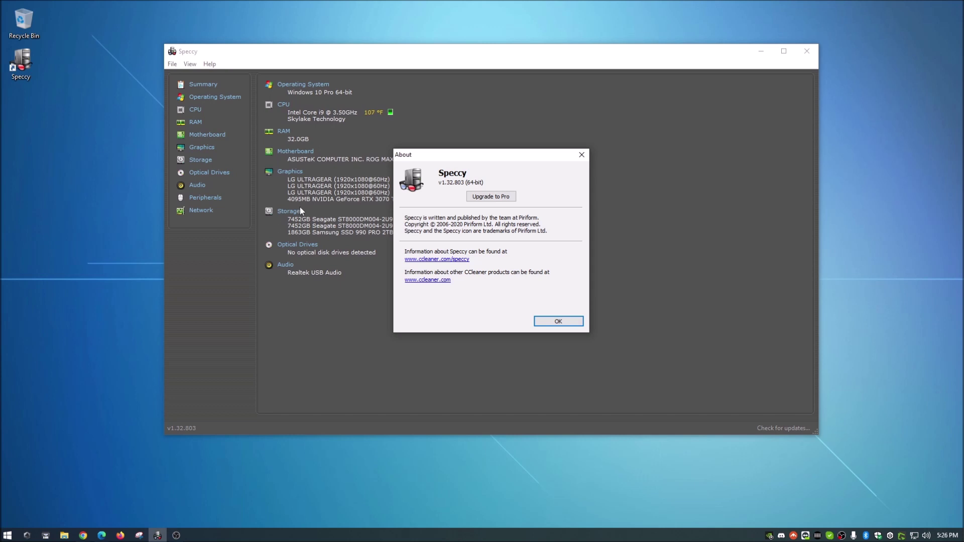
pyautogui.click(582, 155)
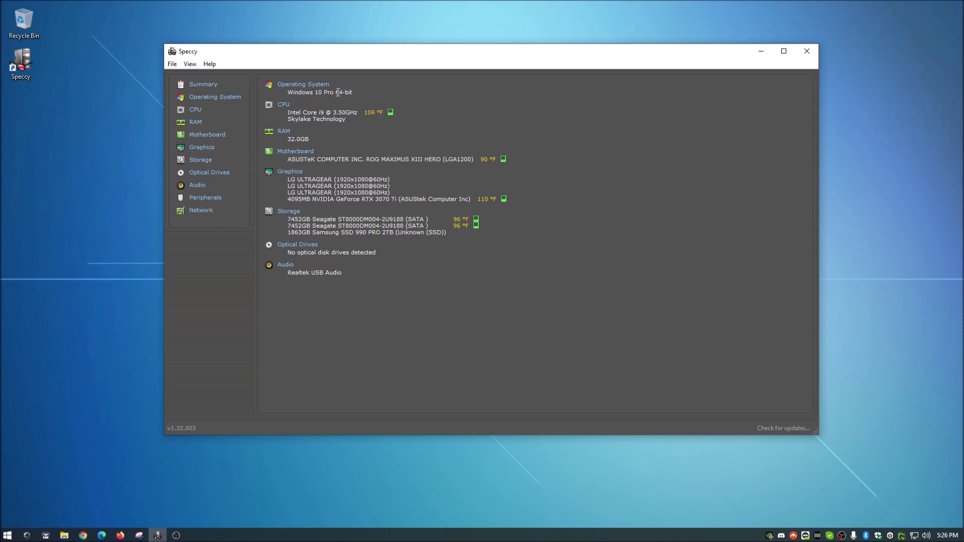
# Step: Highlight text on the OS and CPU lines, clear it, then highlight two LG ULTRAGEAR lines
pyautogui.moveTo(323, 92); pyautogui.dragTo(352, 91)
pyautogui.moveTo(287, 111); pyautogui.dragTo(348, 122)
pyautogui.click(362, 114)
pyautogui.moveTo(288, 179); pyautogui.dragTo(405, 191)
# Step: Clear the highlight and toggle the RTX 3070 Ti temperature graph on, then off
pyautogui.click(334, 187)
pyautogui.click(504, 200)
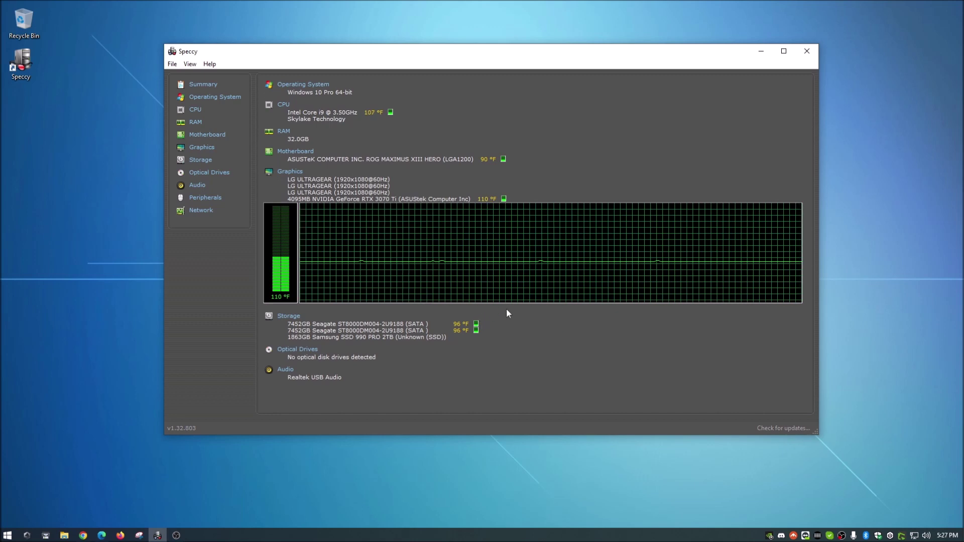
pyautogui.click(503, 199)
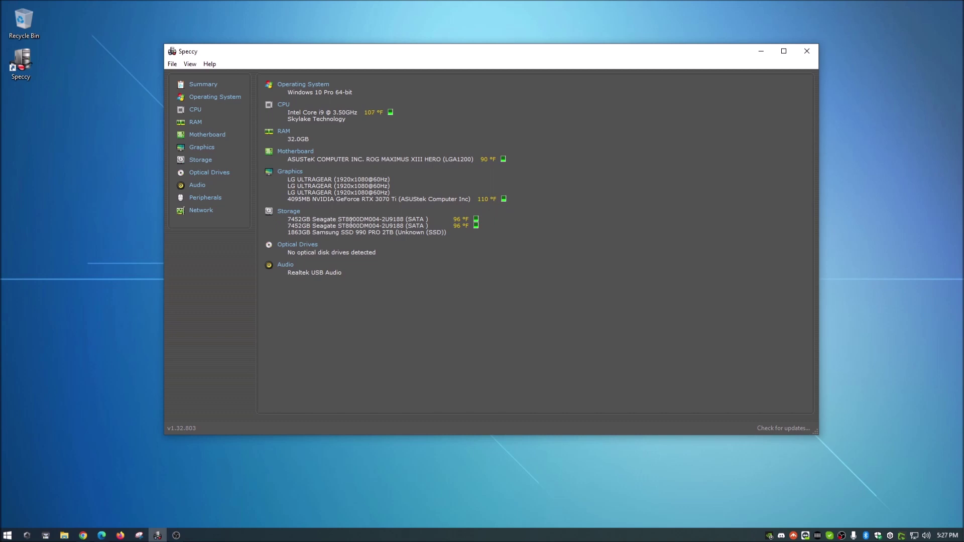
# Step: Select and deselect text on the Seagate and Samsung drive lines in Storage
pyautogui.moveTo(289, 219); pyautogui.dragTo(421, 221)
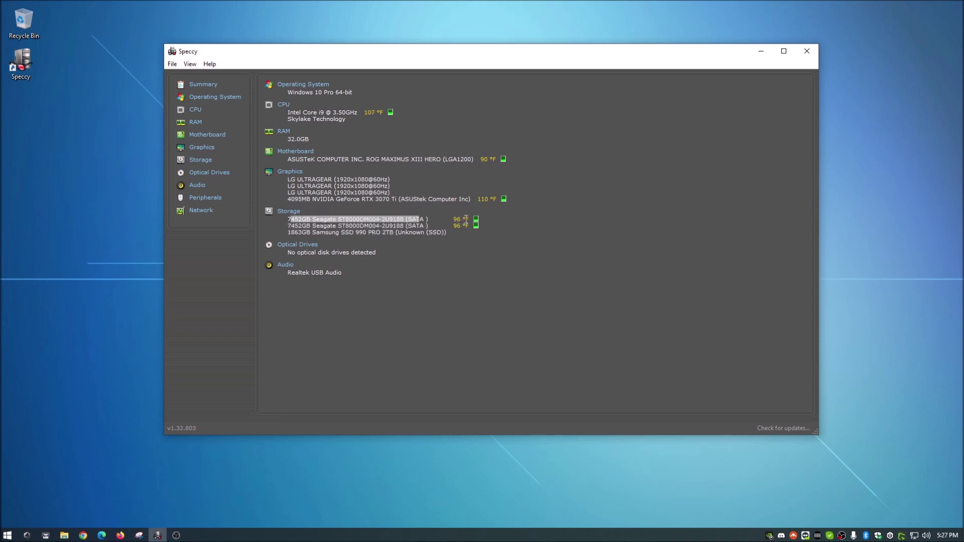
pyautogui.click(446, 333)
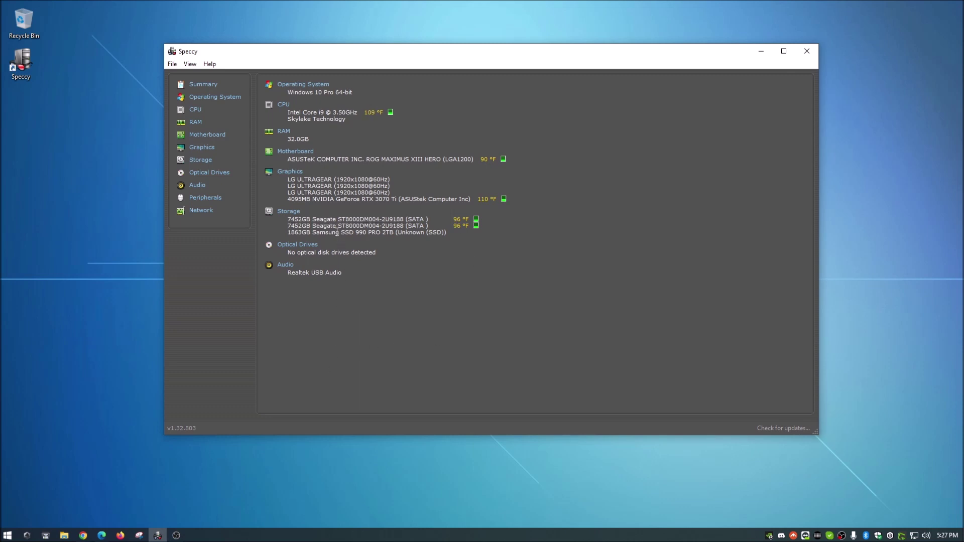
pyautogui.moveTo(337, 233); pyautogui.dragTo(397, 232)
pyautogui.click(371, 234)
# Step: Go to the Operating System page, select the serial number, and scroll the details
pyautogui.click(219, 101)
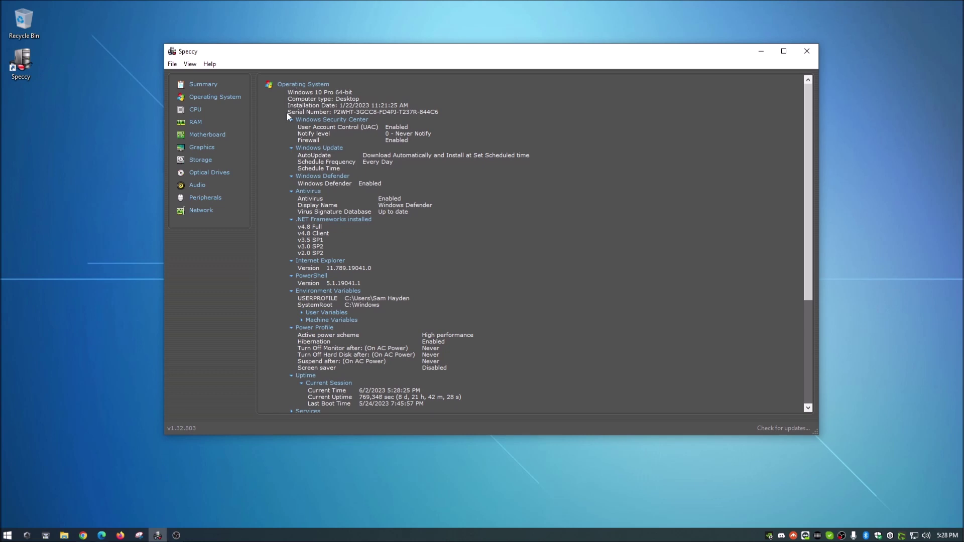
pyautogui.moveTo(287, 113)
pyautogui.mouseDown()
pyautogui.moveTo(444, 114)
pyautogui.moveTo(303, 112)
pyautogui.mouseUp()
pyautogui.click(326, 104)
pyautogui.scroll(-5, 384, 321)
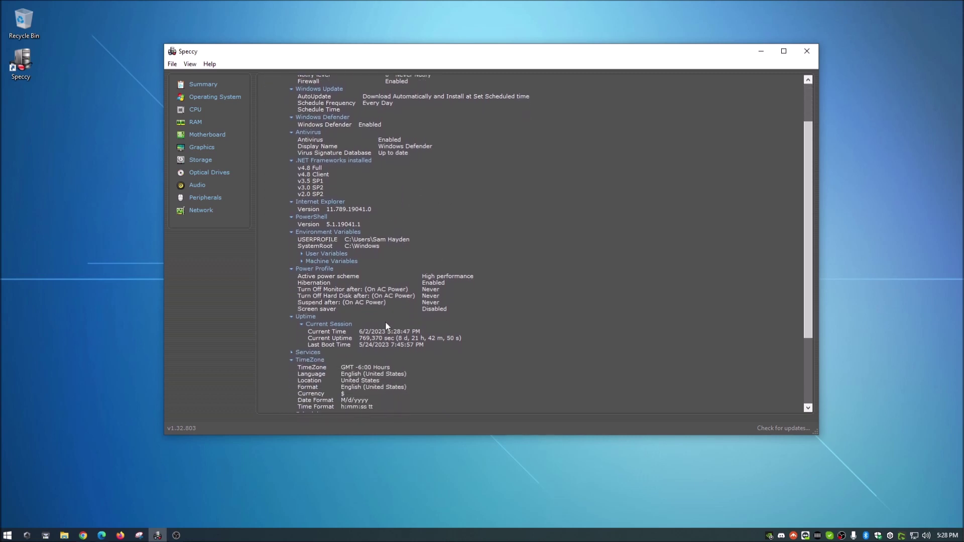
pyautogui.scroll(-1, 386, 322)
pyautogui.scroll(-3, 386, 323)
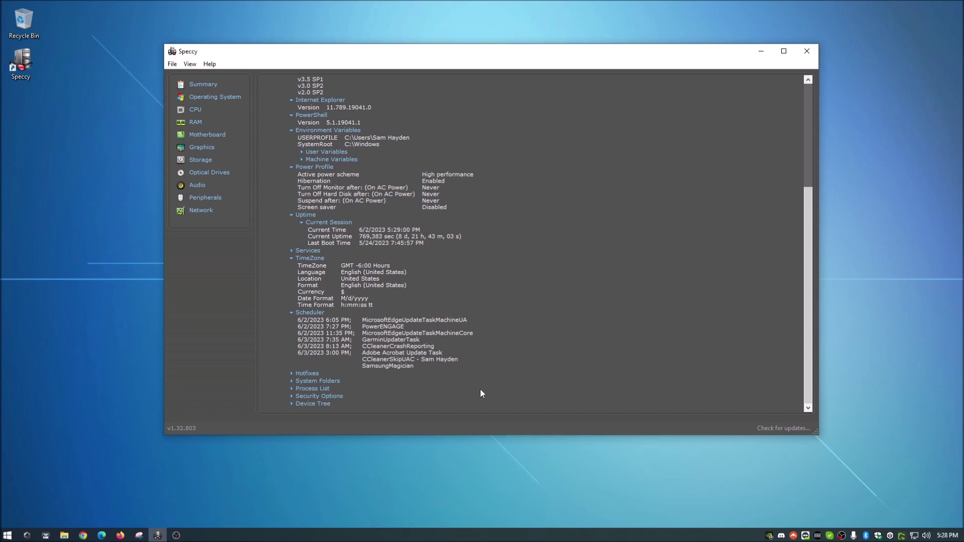
# Step: Expand the Process List section and scroll through its entries
pyautogui.click(291, 389)
pyautogui.scroll(-2, 338, 353)
pyautogui.scroll(-3, 338, 351)
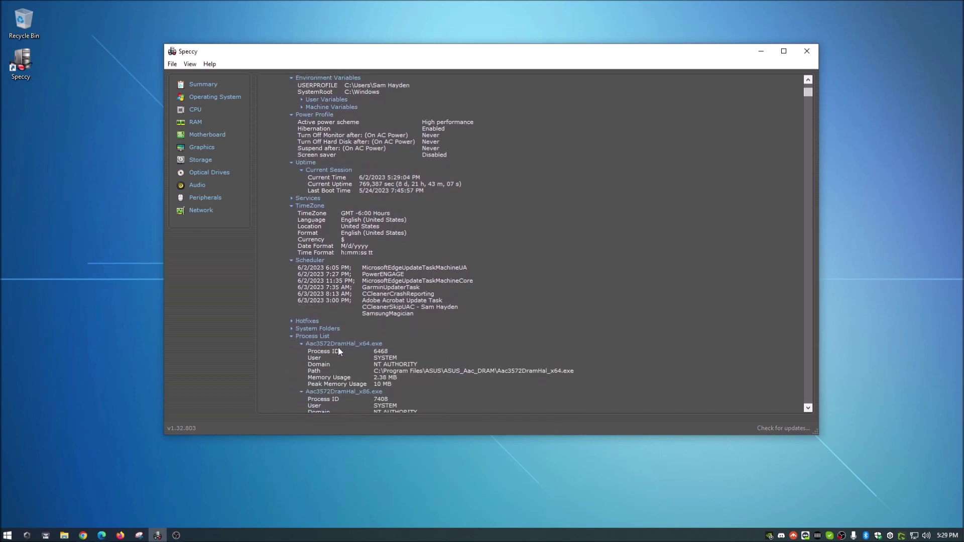
pyautogui.scroll(-1, 401, 364)
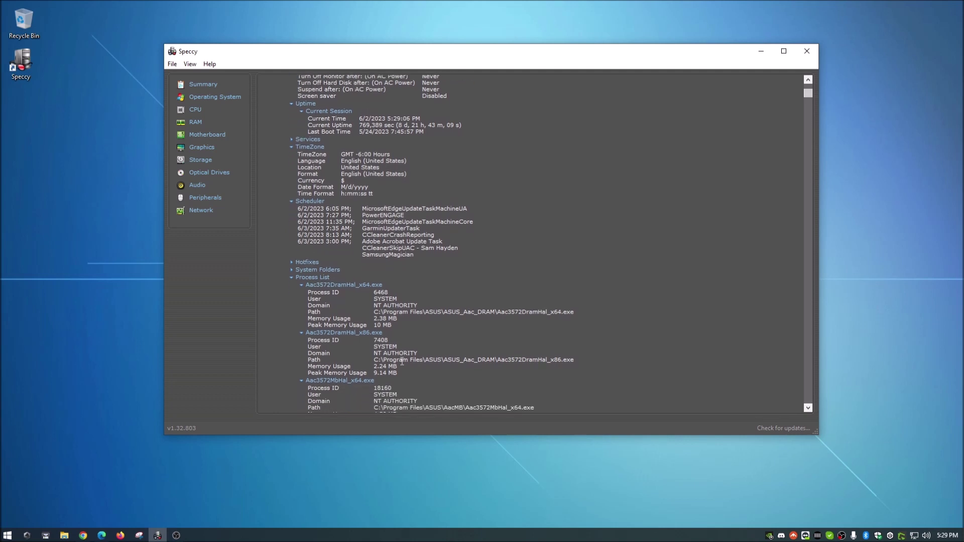
pyautogui.scroll(1, 402, 362)
pyautogui.scroll(9, 291, 304)
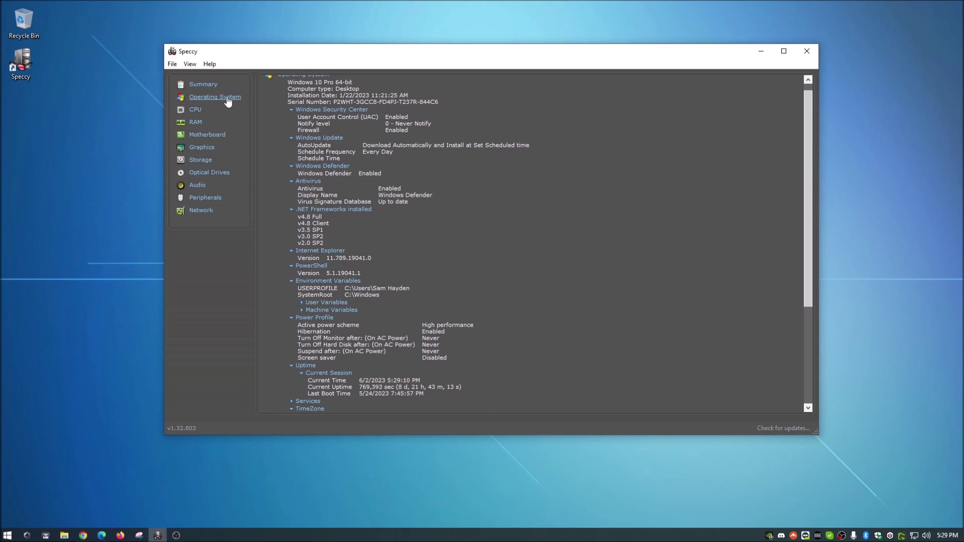
# Step: Step through the CPU, RAM and Motherboard detail pages in the sidebar
pyautogui.click(196, 110)
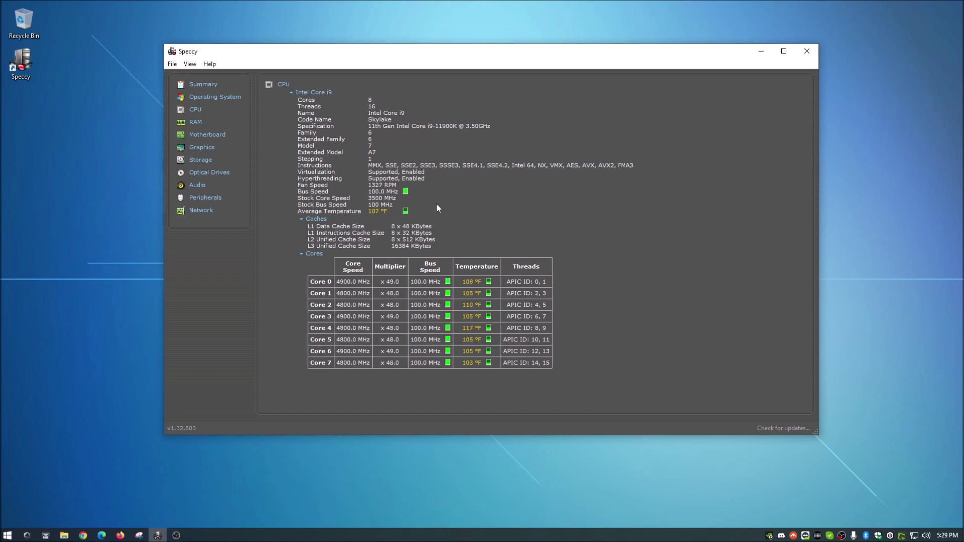
pyautogui.click(196, 123)
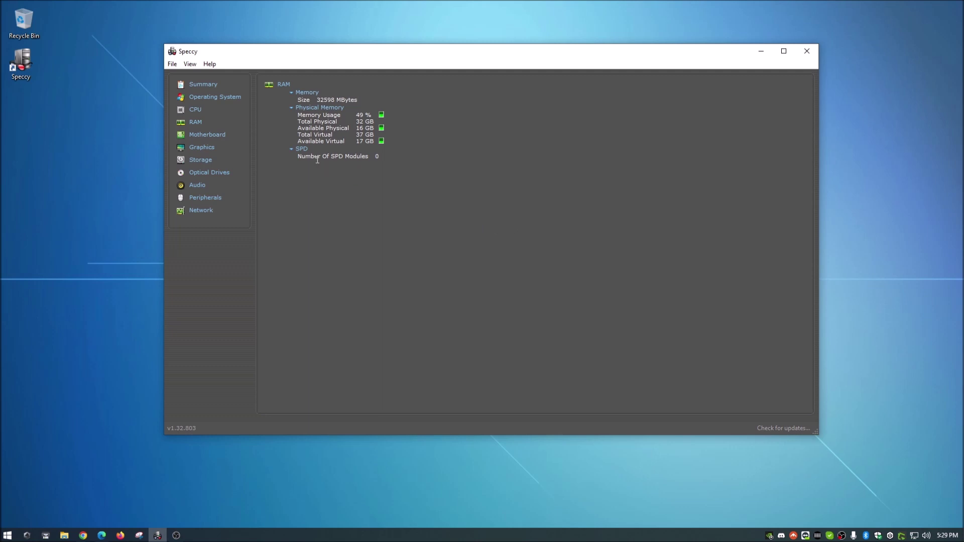
pyautogui.click(202, 138)
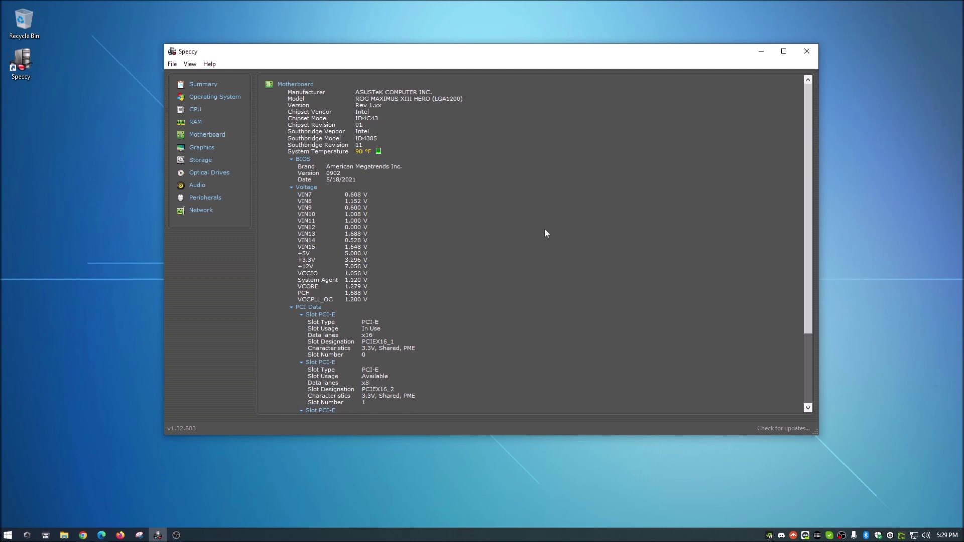
# Step: Select the BIOS Version 0902 text, scroll the PCI data, then move to Graphics
pyautogui.doubleClick(327, 174)
pyautogui.click(338, 174)
pyautogui.moveTo(297, 173); pyautogui.dragTo(354, 175)
pyautogui.click(341, 175)
pyautogui.scroll(-3, 487, 256)
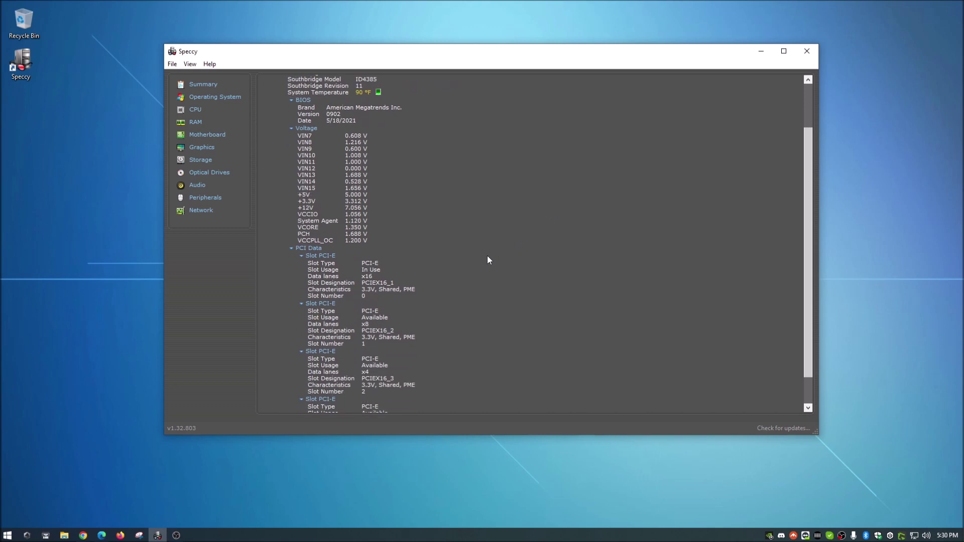
pyautogui.scroll(-2, 453, 245)
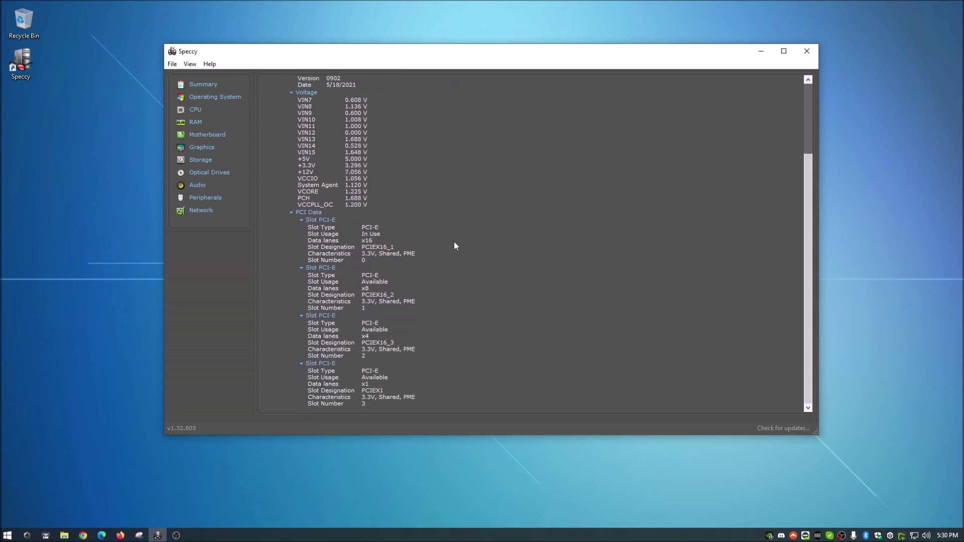
pyautogui.scroll(5, 455, 246)
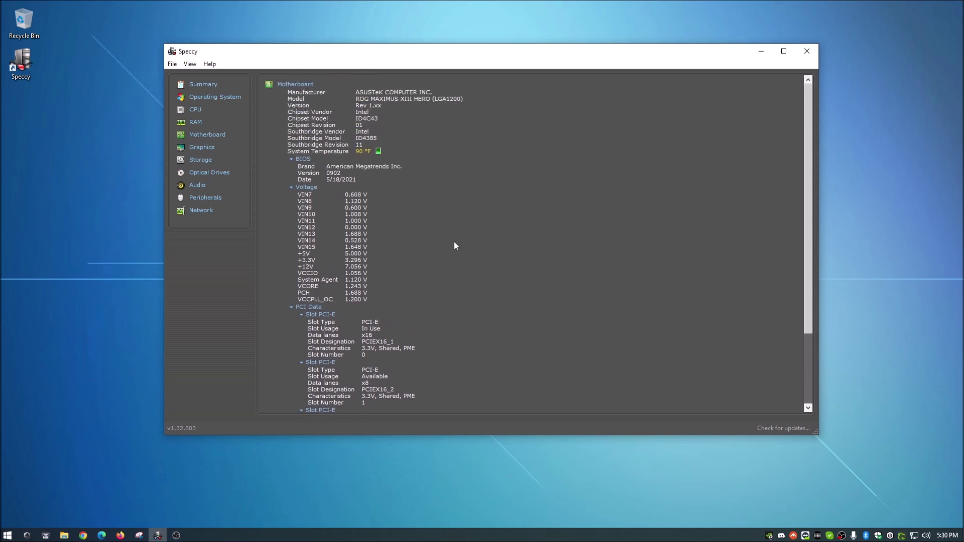
pyautogui.click(202, 148)
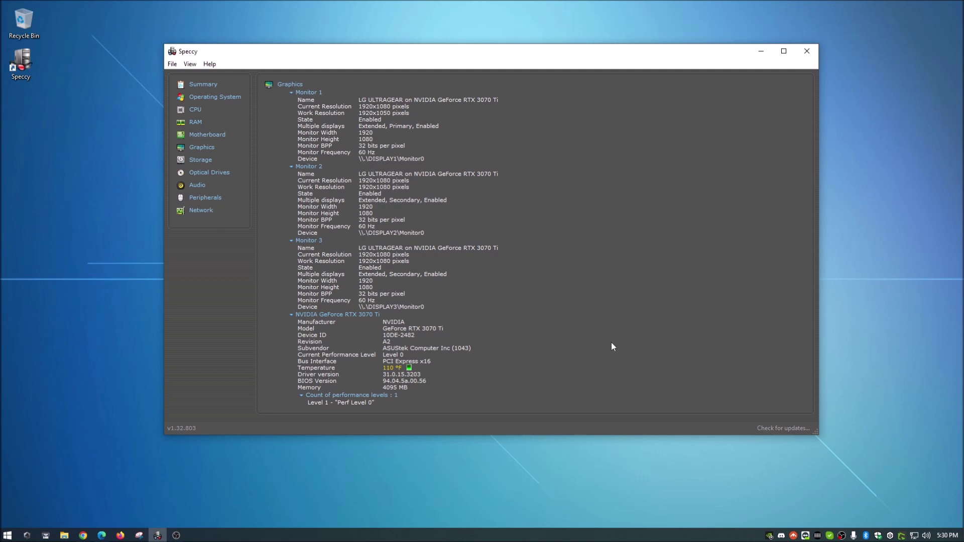
# Step: Go to the Storage page and scroll its drive S.M.A.R.T. details down and back up
pyautogui.click(202, 161)
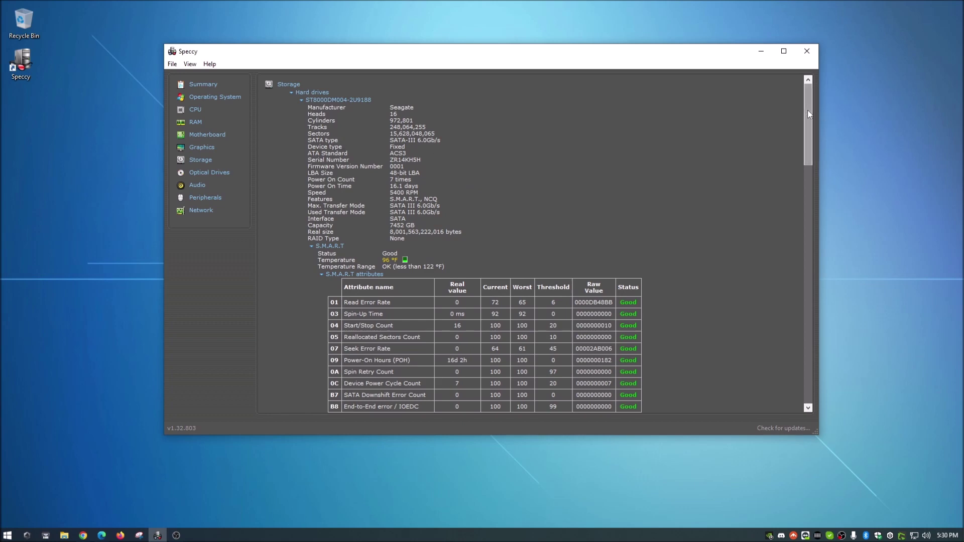
pyautogui.scroll(-5, 811, 144)
pyautogui.moveTo(814, 175); pyautogui.dragTo(822, 354)
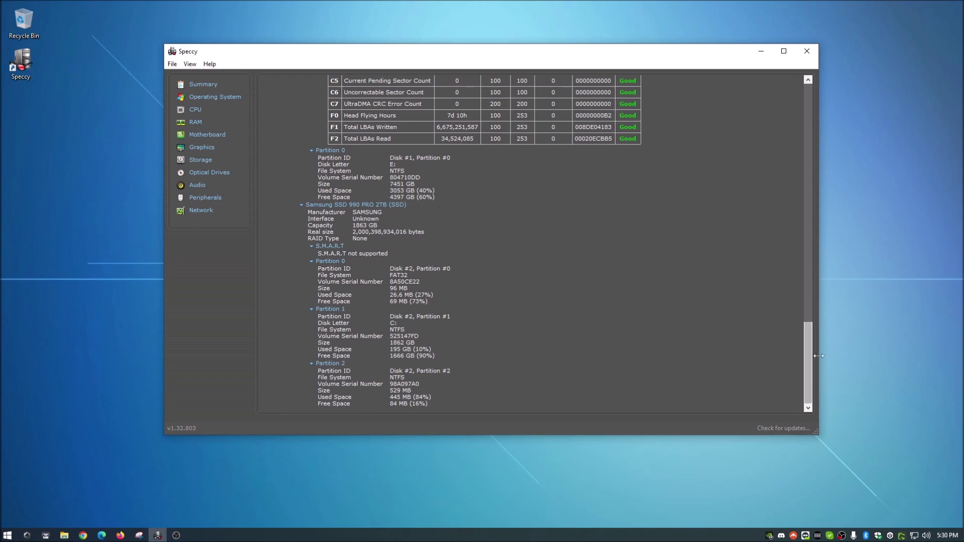
pyautogui.moveTo(807, 361); pyautogui.dragTo(798, 115)
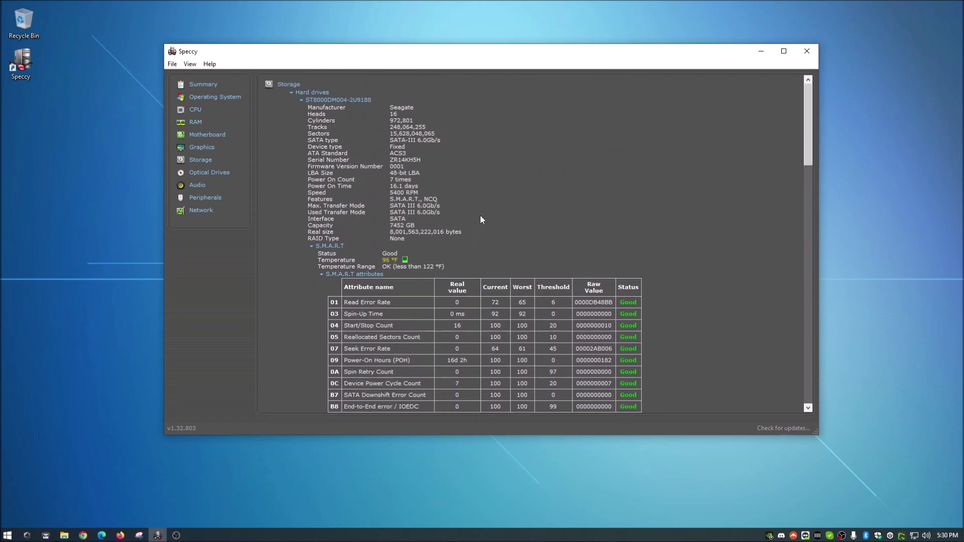
# Step: View the Optical Drives and Audio pages, then the Peripherals list of HID keyboards and mice
pyautogui.click(218, 176)
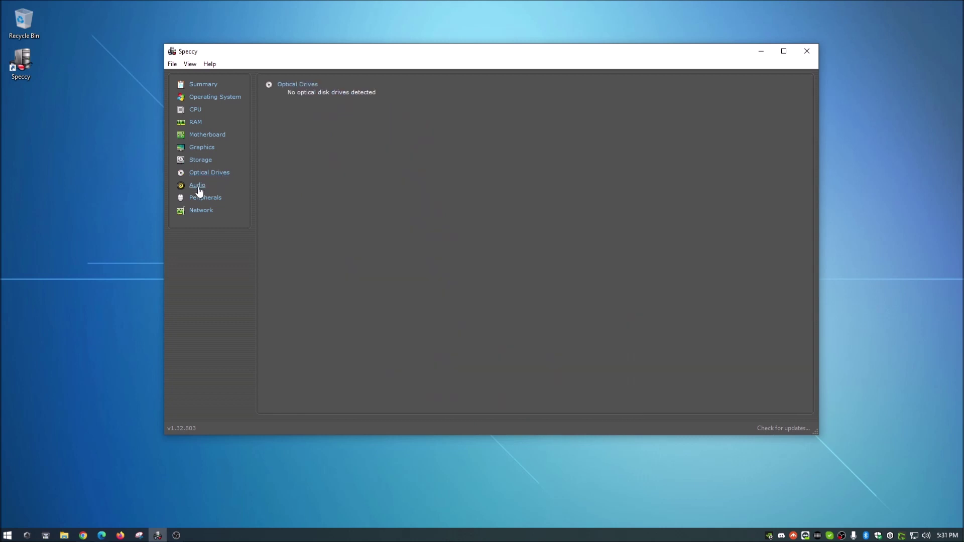
pyautogui.click(197, 186)
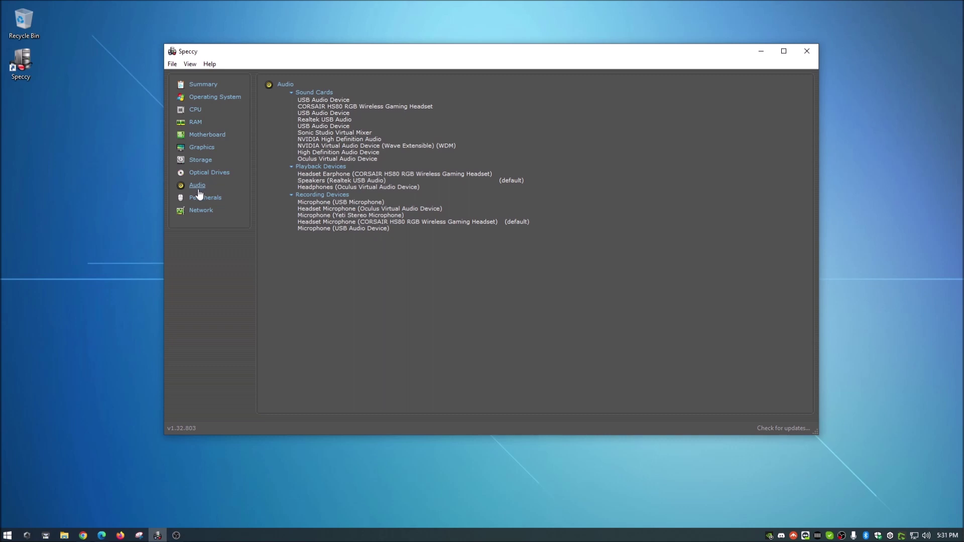
pyautogui.click(204, 198)
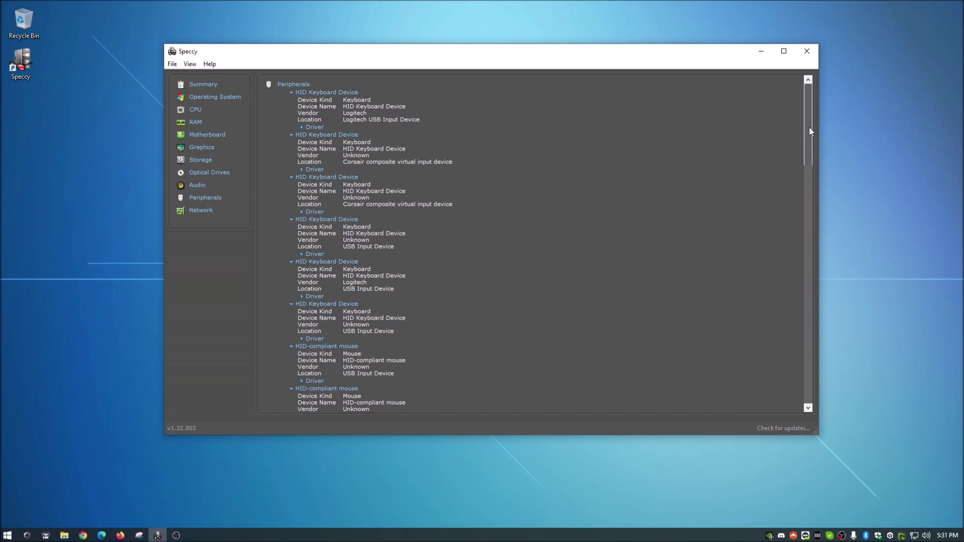
pyautogui.moveTo(808, 128); pyautogui.dragTo(820, 249)
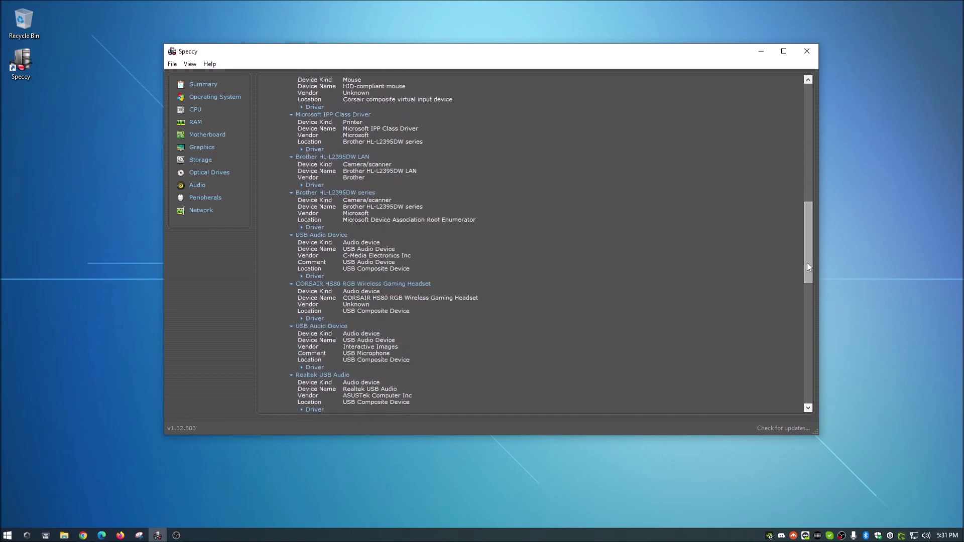
pyautogui.moveTo(806, 263); pyautogui.dragTo(814, 108)
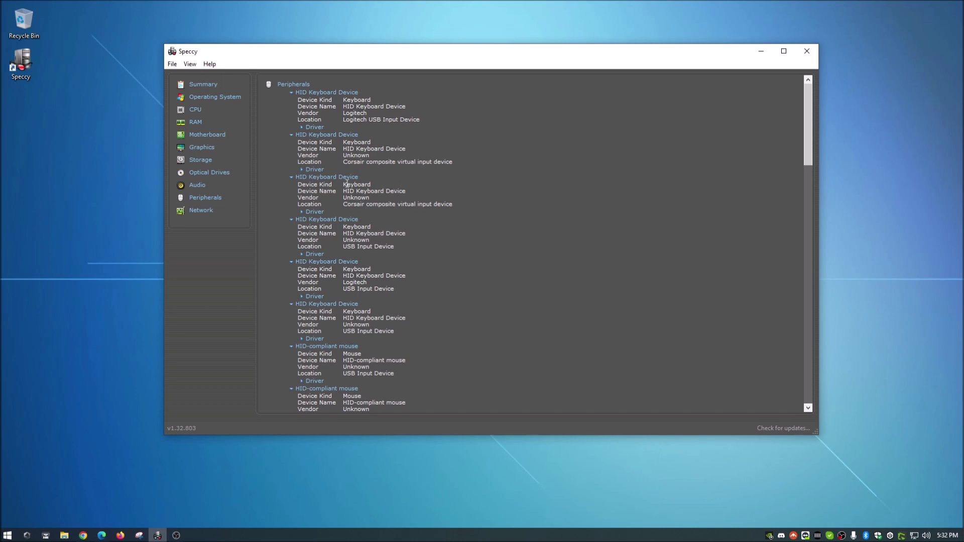
pyautogui.moveTo(807, 162); pyautogui.dragTo(802, 132)
pyautogui.click(199, 86)
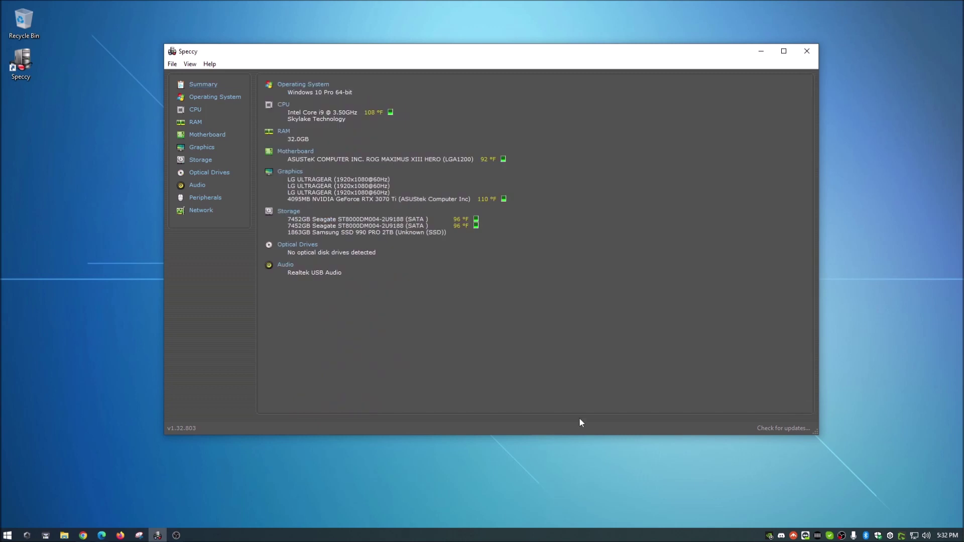